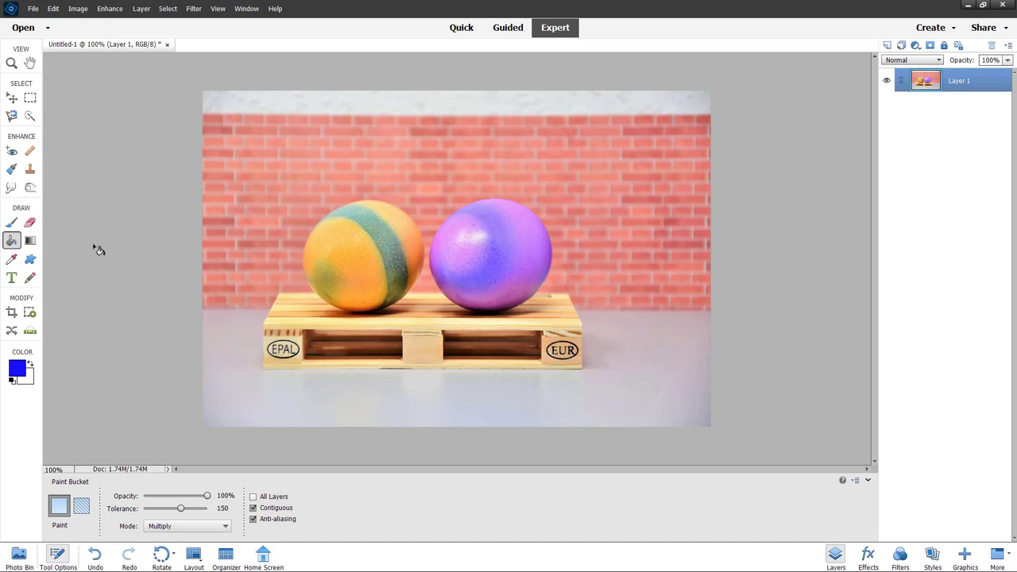
Step: With the Gradient tool, test a blue radial gradient across the photo, then undo it
left_click(31, 243)
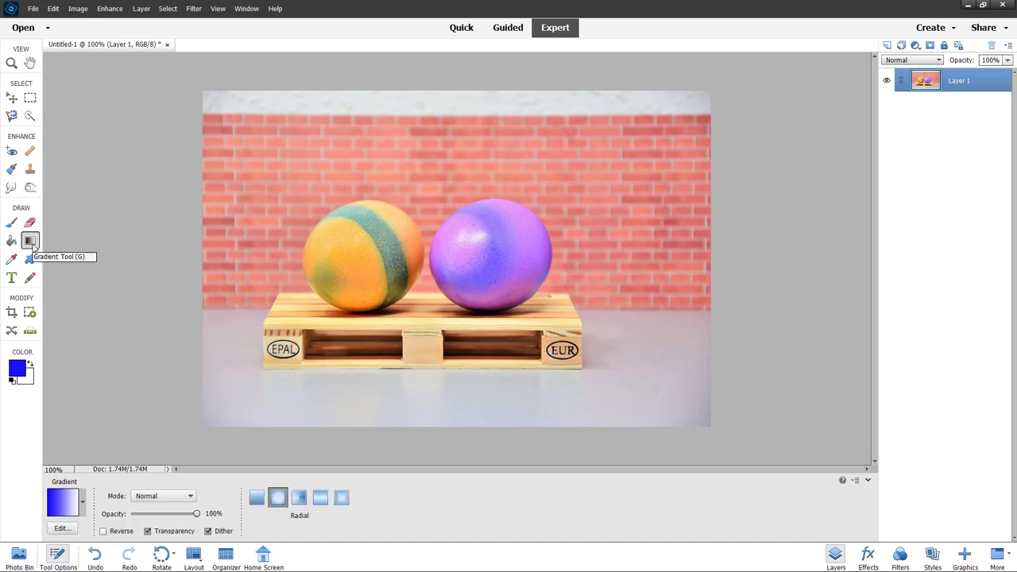
left_click_drag(292, 125, 582, 340)
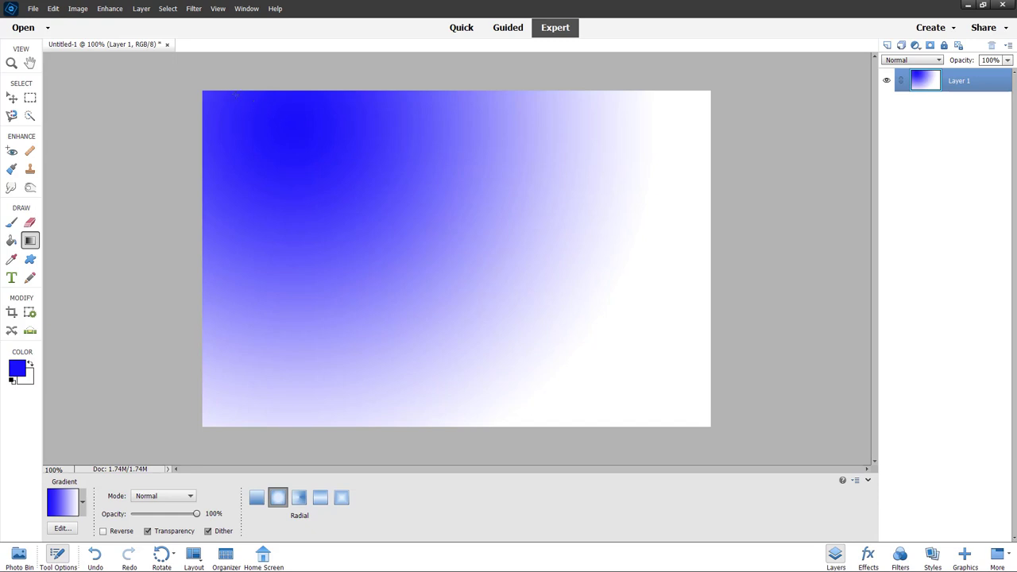
key("ctrl+z")
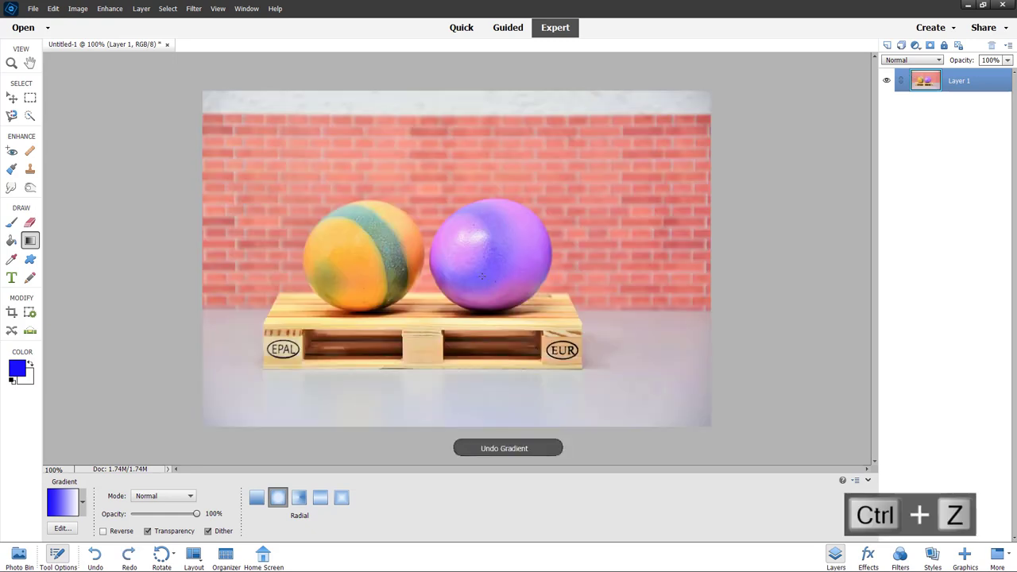
Step: Choose the blue-to-gold gradient preset, test it as a radial fill, then undo it
left_click(82, 502)
left_click(133, 459)
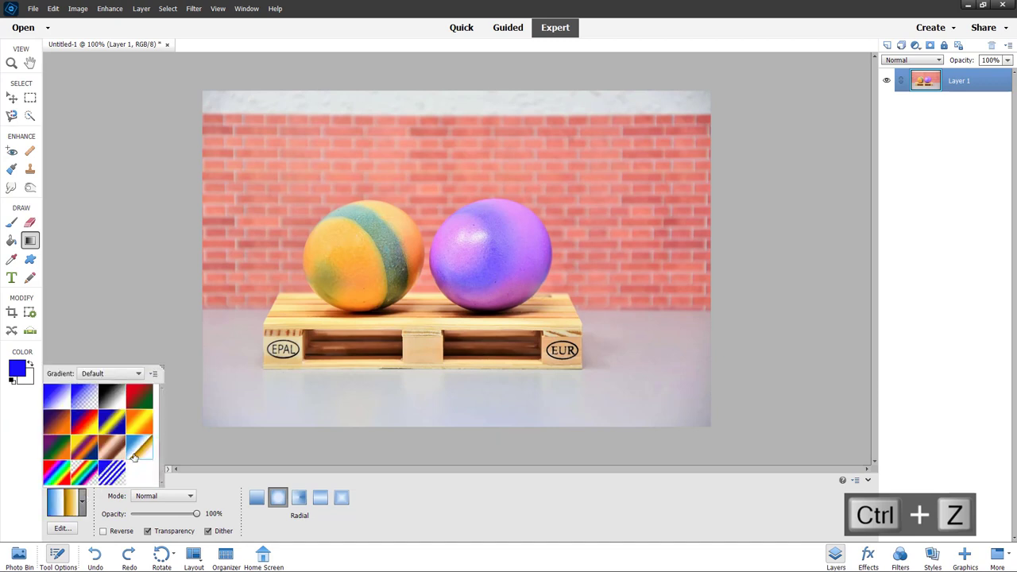
left_click_drag(355, 137, 554, 323)
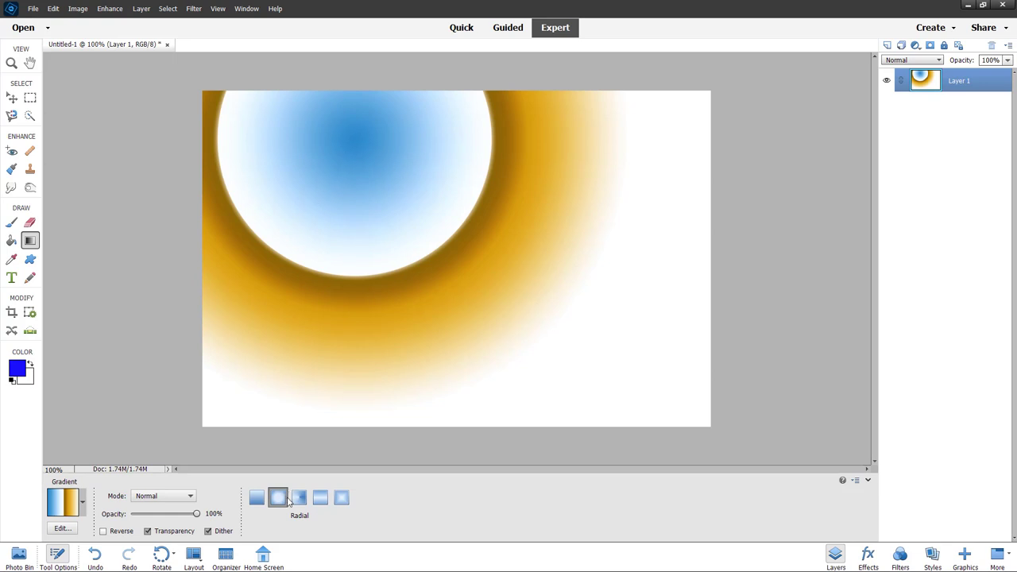
key("ctrl+z")
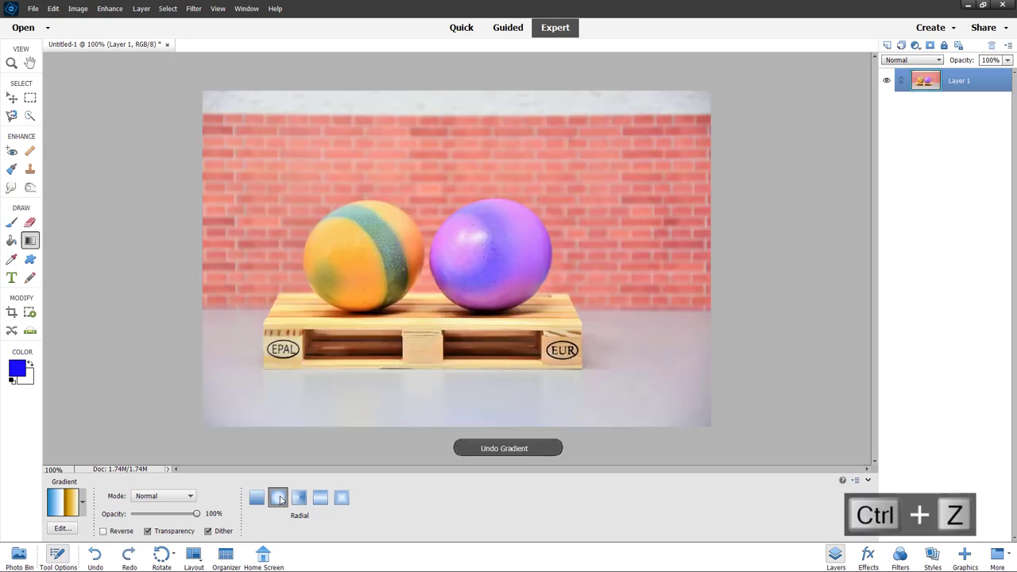
Step: Switch to linear style, test two diagonal blue-gold gradients, then undo back to the photo
left_click(257, 499)
left_click_drag(251, 143, 651, 373)
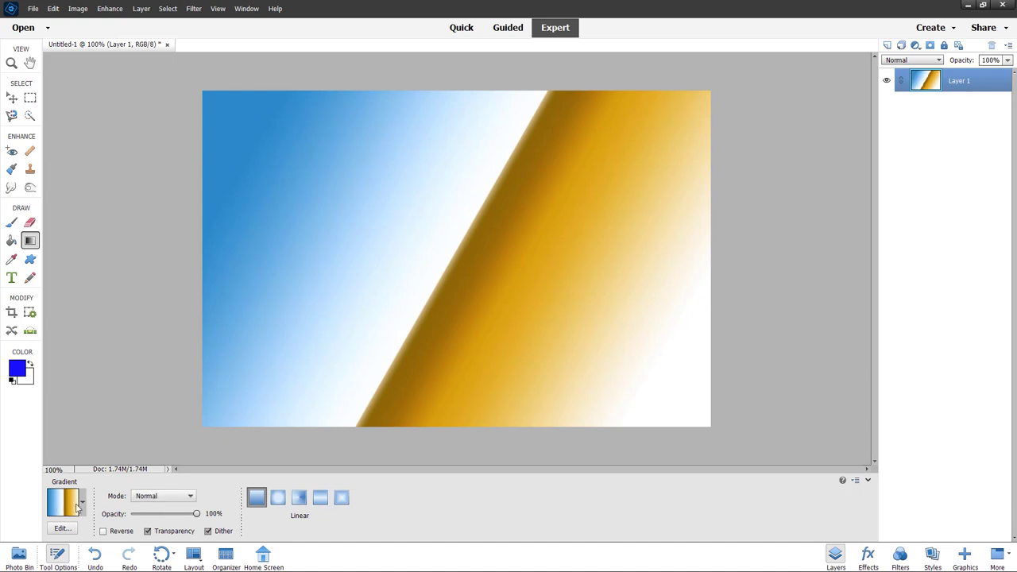
left_click_drag(331, 347, 564, 216)
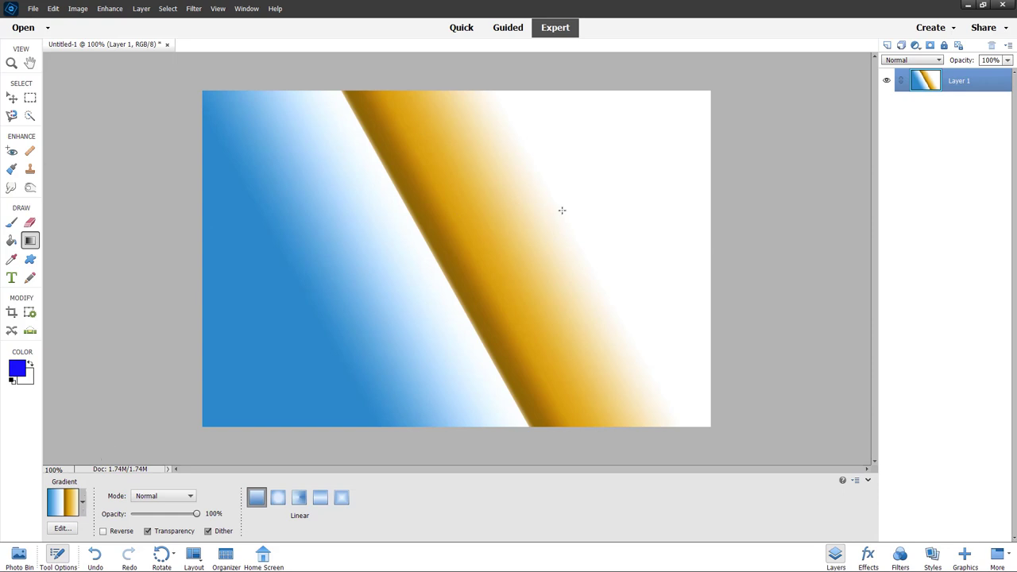
key("ctrl+z")
key("ctrl+z")
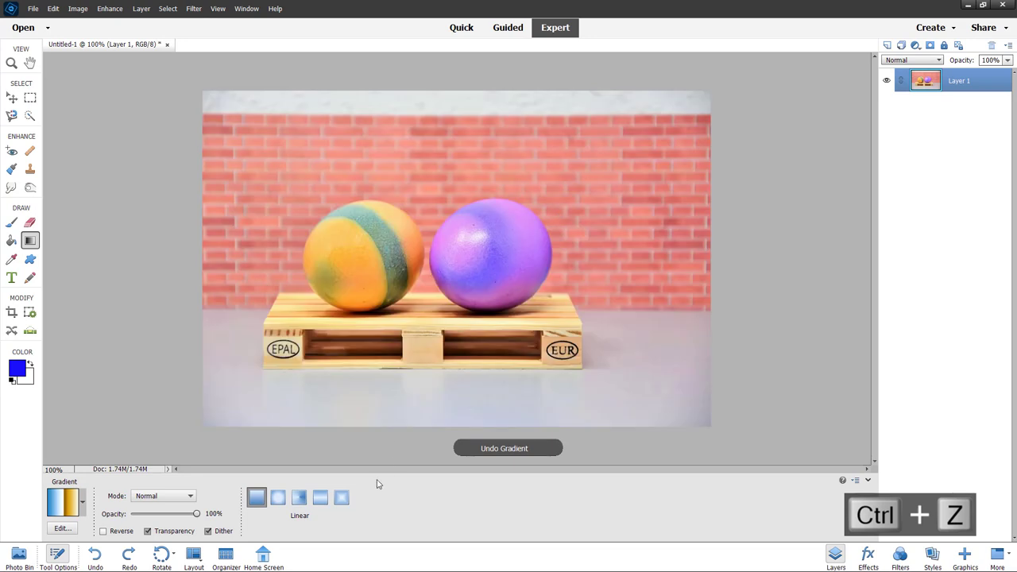
Step: Try an angle-style gradient over the photo and undo it
left_click(303, 501)
left_click_drag(386, 230, 544, 313)
key("ctrl+z")
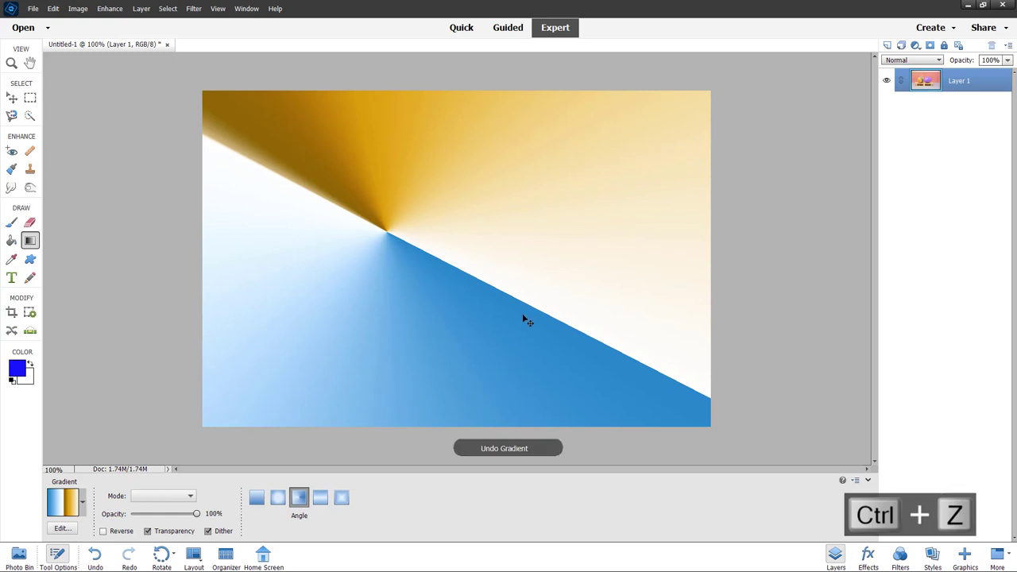
Step: Switch to reflected style, test a reflected gradient across the photo, then undo it
left_click(318, 498)
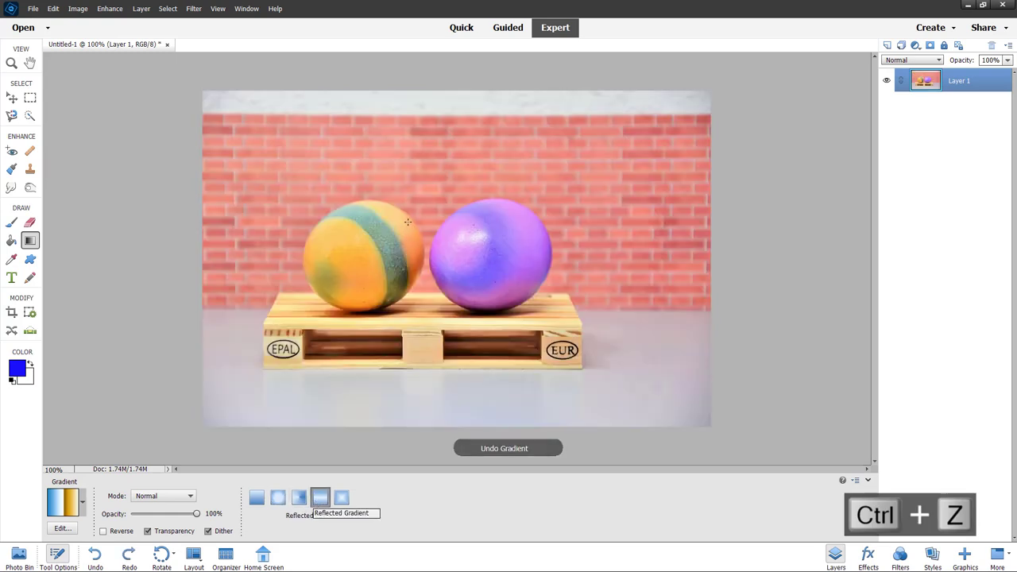
left_click_drag(442, 182, 469, 326)
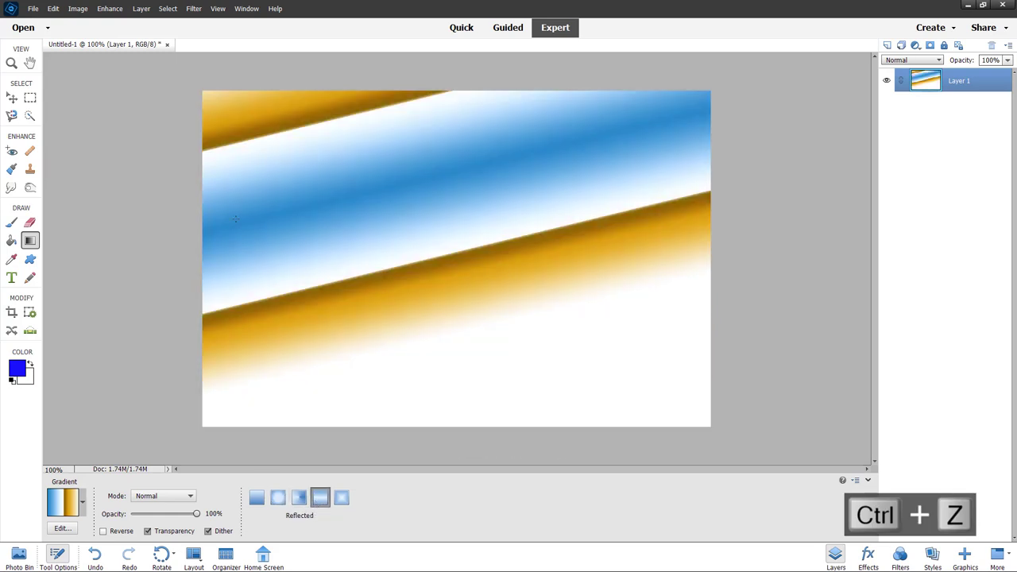
key("ctrl+z")
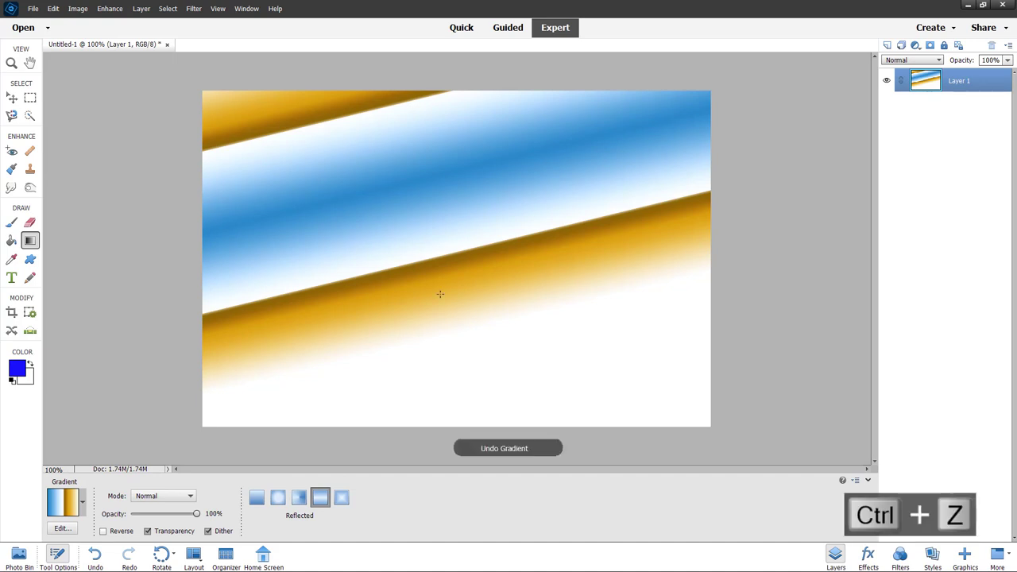
Step: Switch to diamond style, test a small and a larger diamond fill, and undo both
left_click(341, 497)
left_click_drag(459, 283, 570, 330)
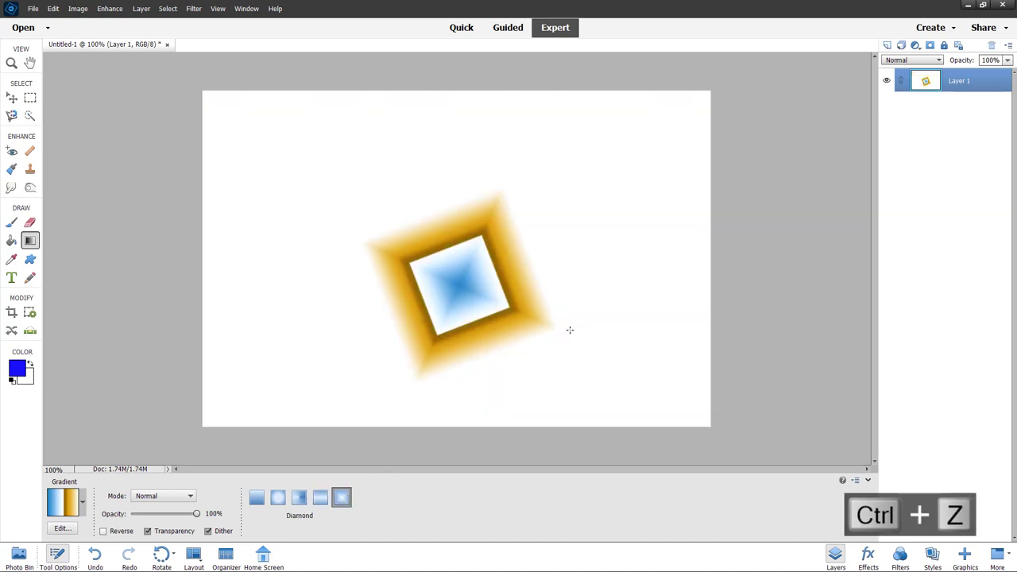
left_click_drag(532, 286, 773, 127)
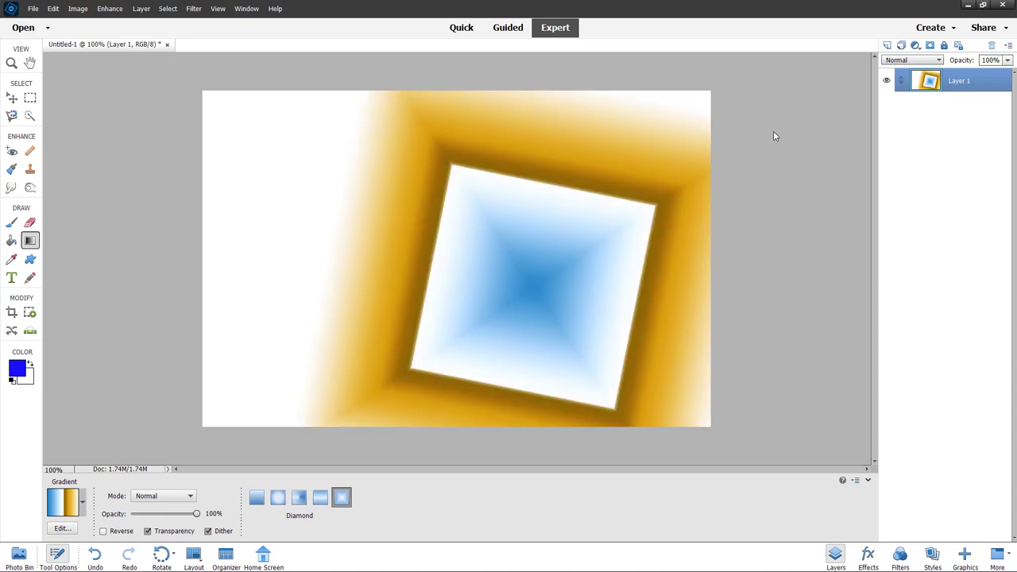
key("ctrl+z")
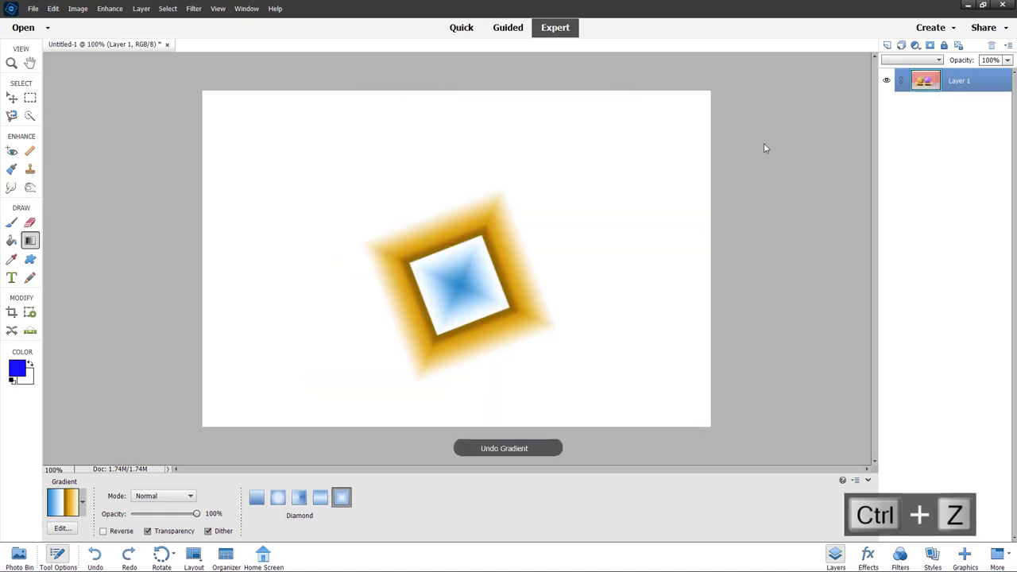
key("ctrl+z")
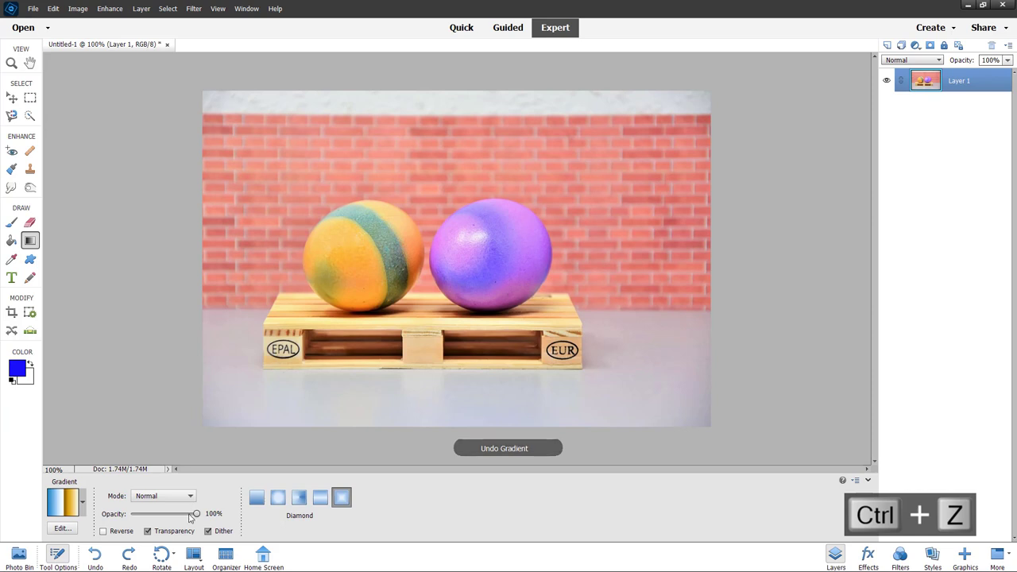
Step: Lower gradient opacity to 59% and test a semi-transparent diamond fill, then undo it
left_click_drag(196, 513, 168, 514)
left_click_drag(494, 244, 671, 393)
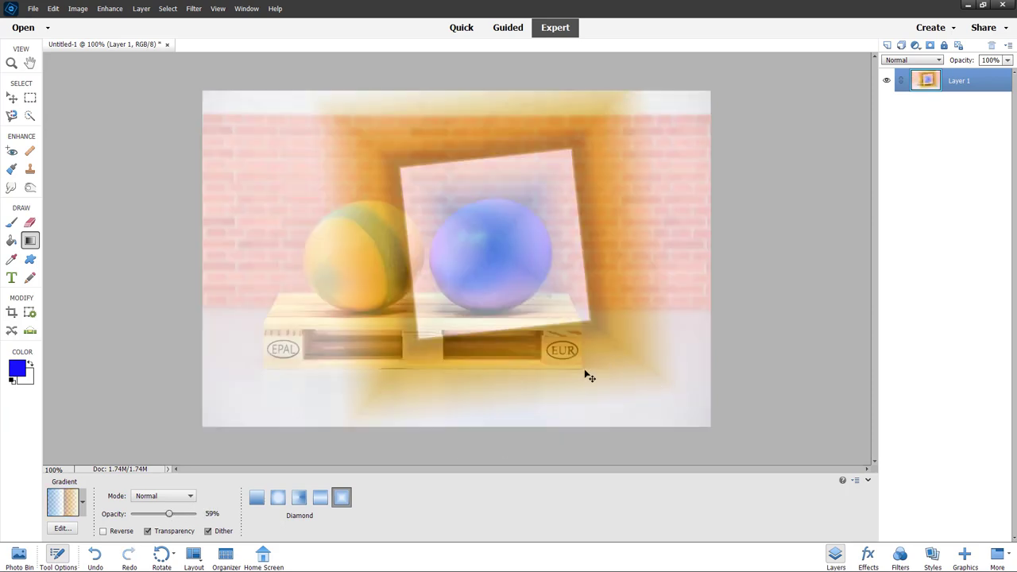
key("ctrl+z")
Step: Set blend mode to Lighten, test a diamond fill around the purple egg, and undo it
left_click(163, 496)
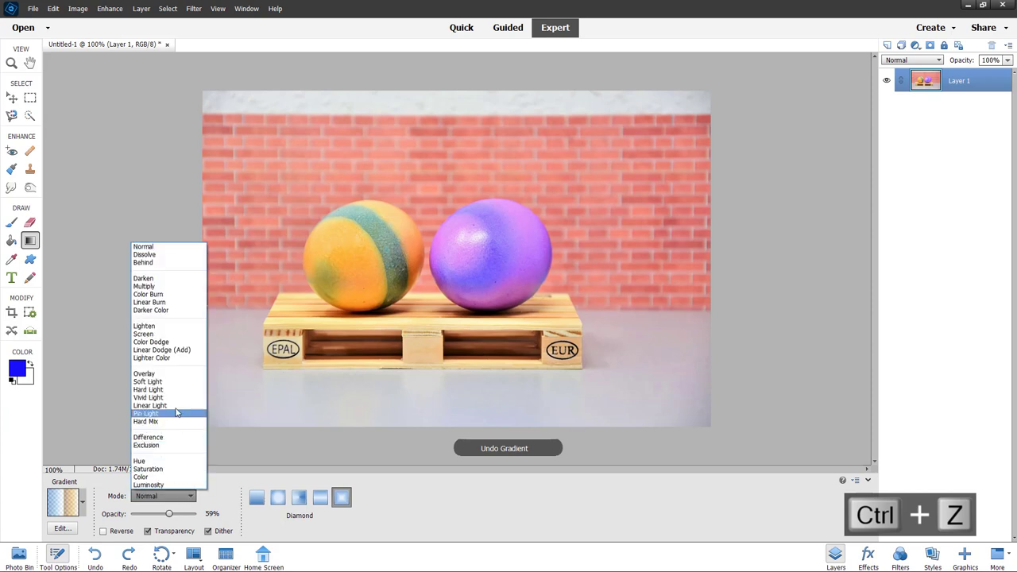
left_click(171, 328)
left_click_drag(460, 266, 607, 371)
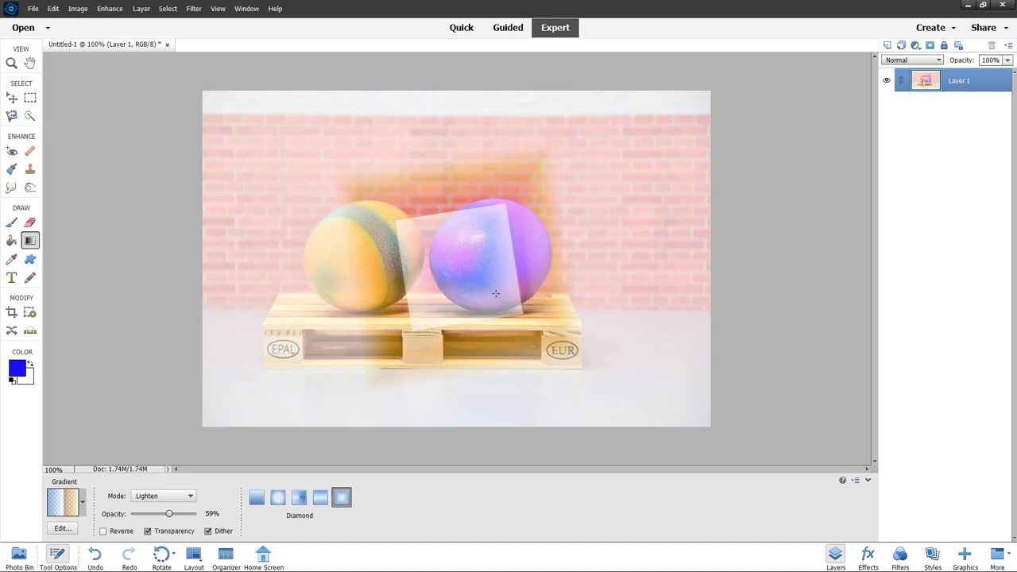
key("ctrl+z")
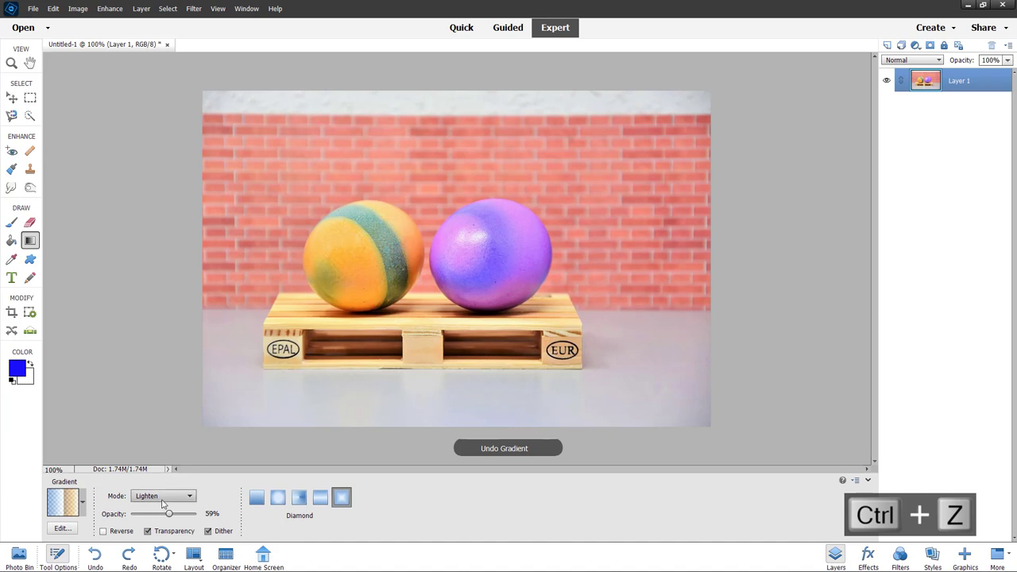
left_click(163, 497)
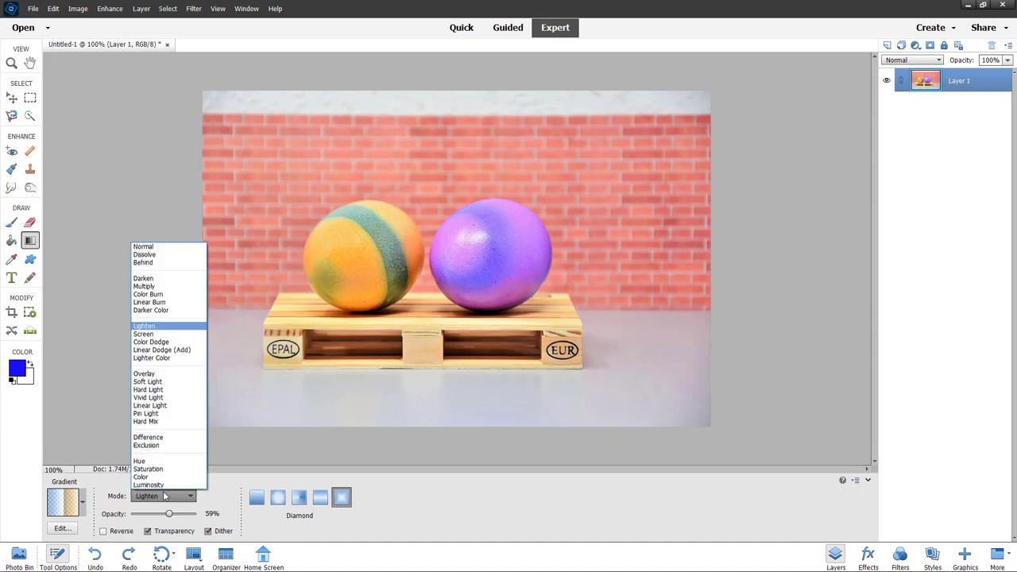
Step: Set blend mode to Multiply, test a darker diamond fill from the purple egg, then undo it
left_click(197, 286)
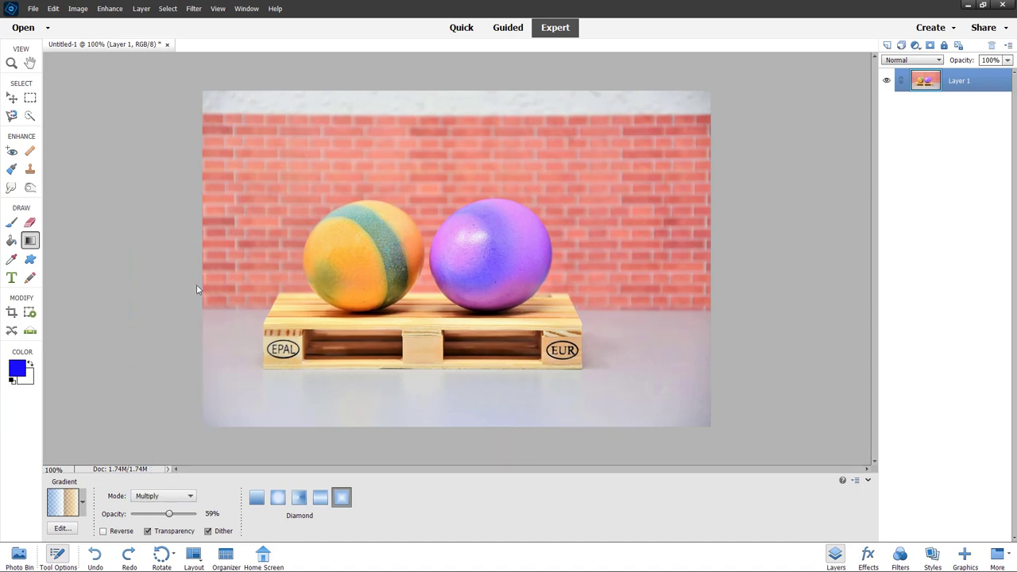
left_click_drag(436, 253, 646, 387)
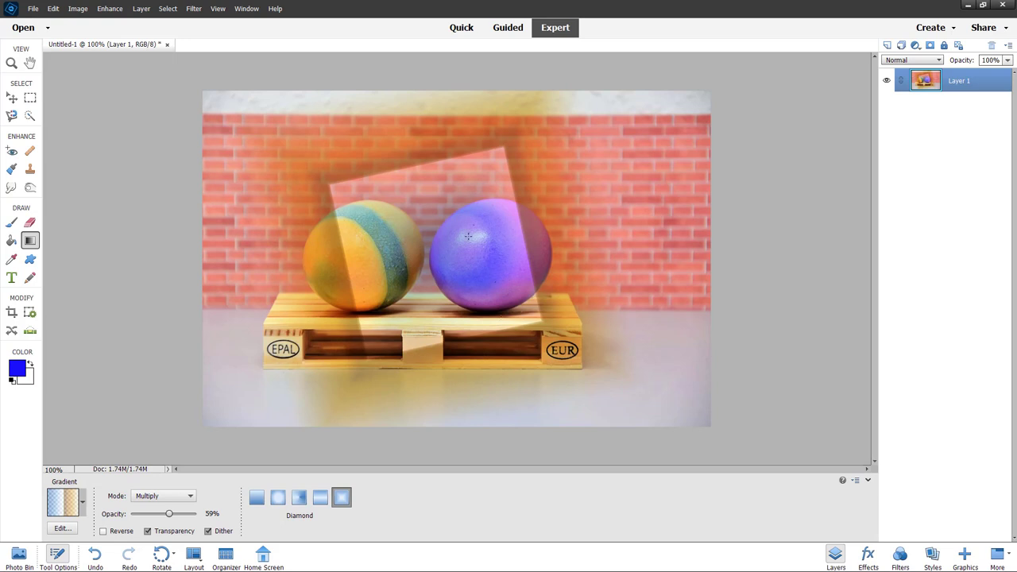
key("ctrl+z")
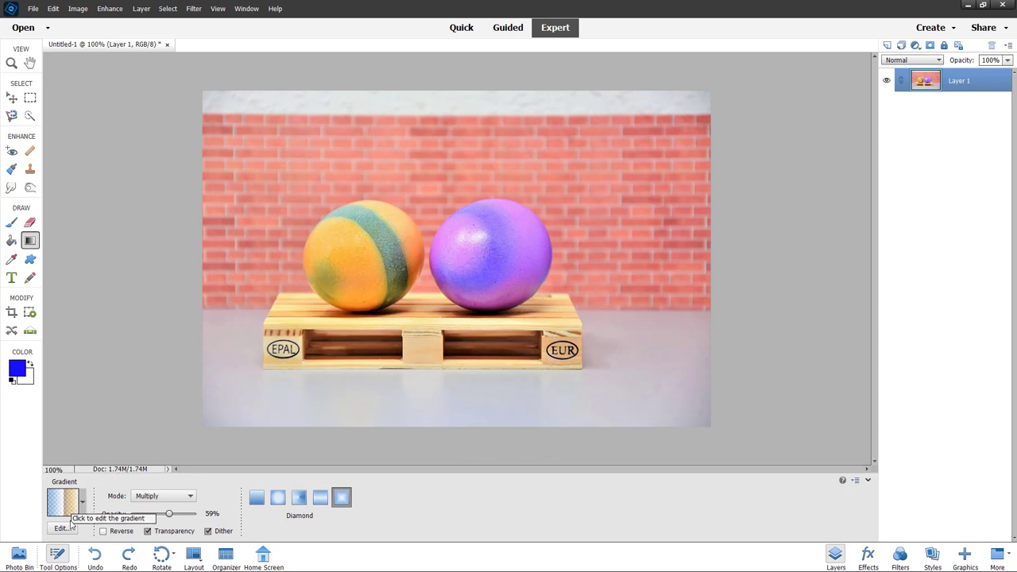
Step: In the gradient editor, start from Foreground to Background and make the left stop red
left_click(62, 528)
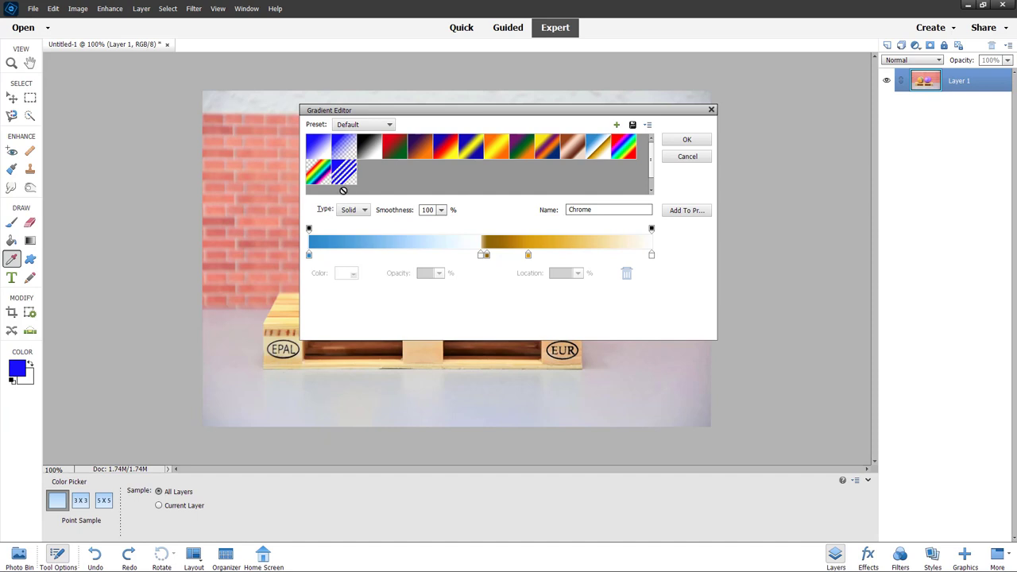
left_click(319, 150)
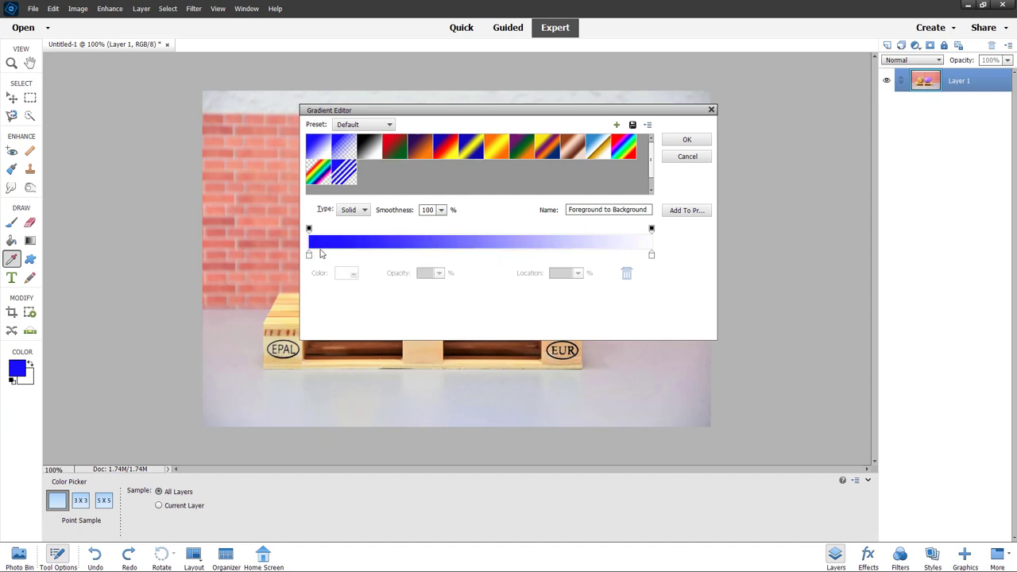
left_click(310, 257)
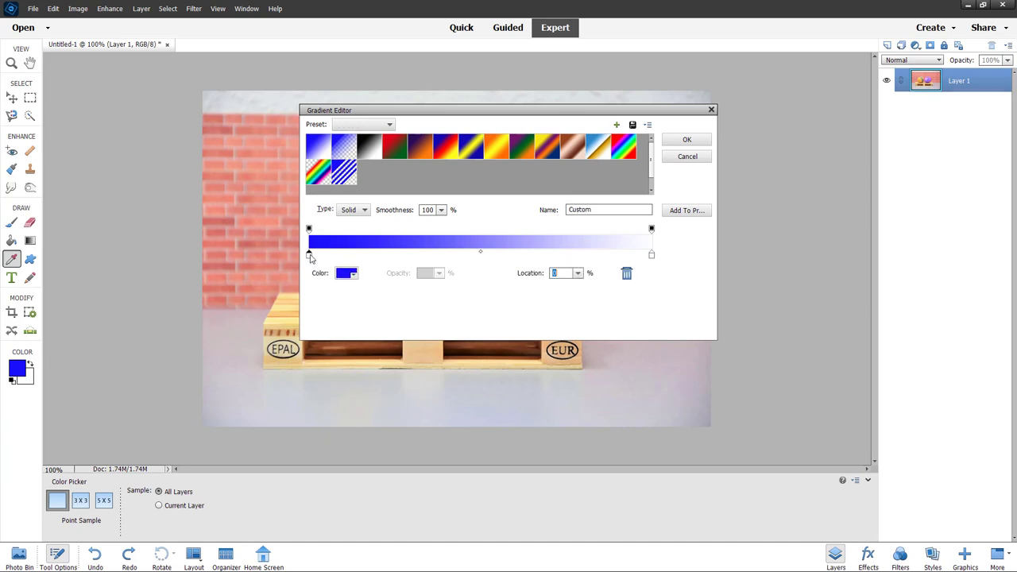
left_click(348, 274)
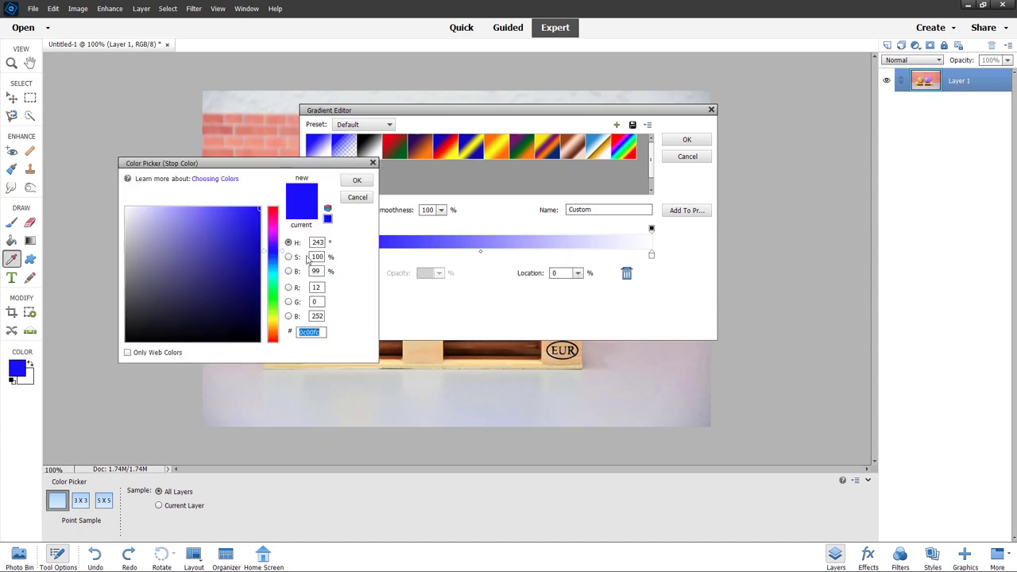
left_click_drag(275, 240, 272, 208)
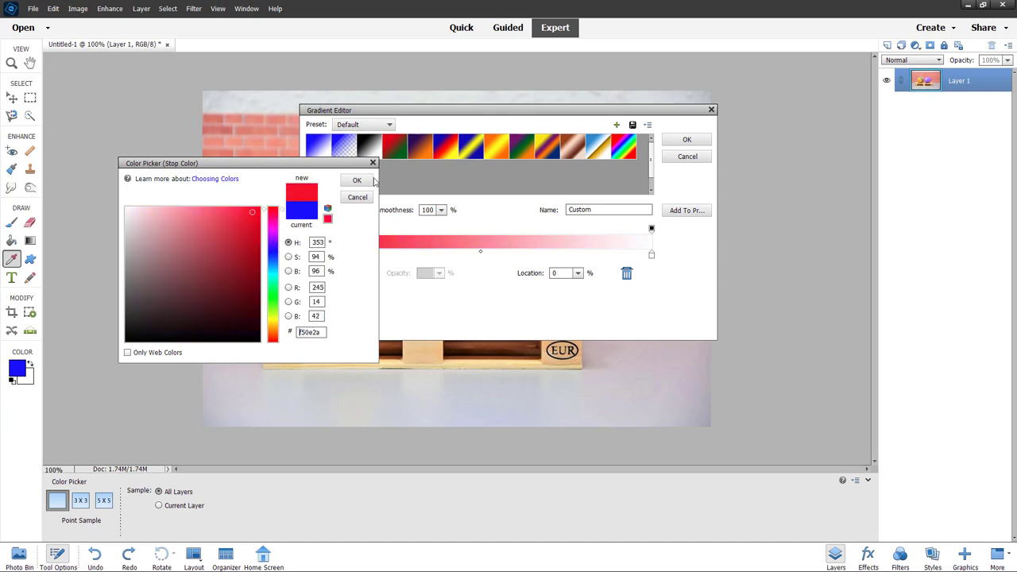
left_click(356, 180)
Step: Add a magenta colour stop at the centre and shift the red-to-magenta midpoint right
left_click(452, 256)
left_click_drag(452, 256, 469, 256)
left_click(347, 273)
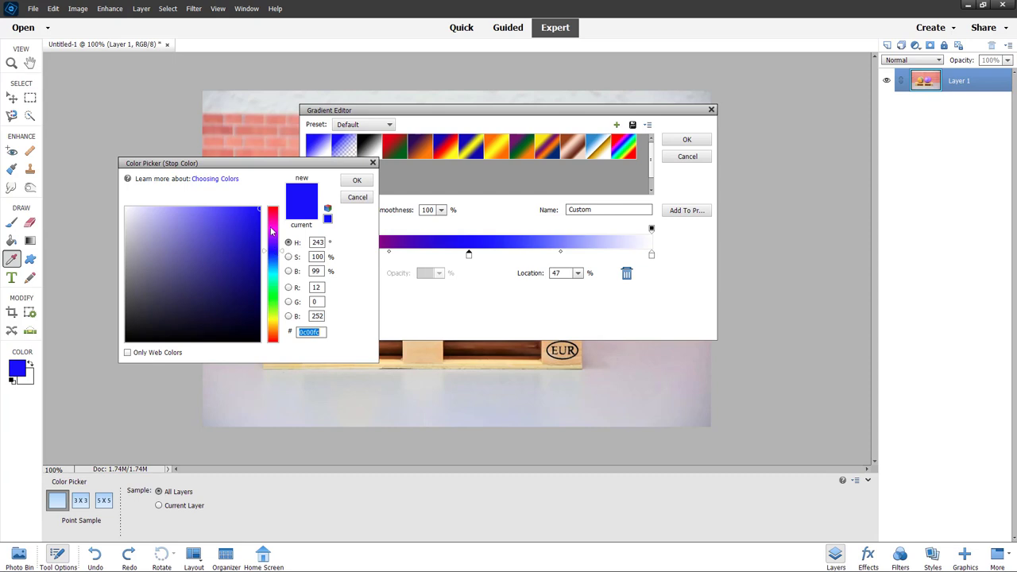
left_click(270, 233)
left_click(356, 180)
mouse_move(469, 256)
left_mouse_down()
mouse_move(413, 258)
mouse_move(532, 258)
mouse_move(480, 259)
left_mouse_up()
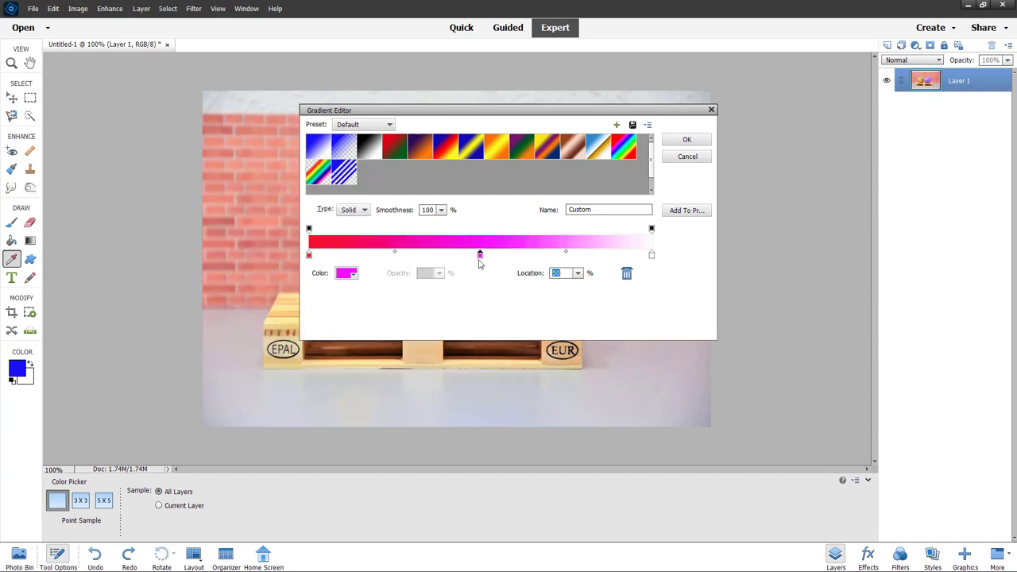
left_click_drag(394, 255, 472, 255)
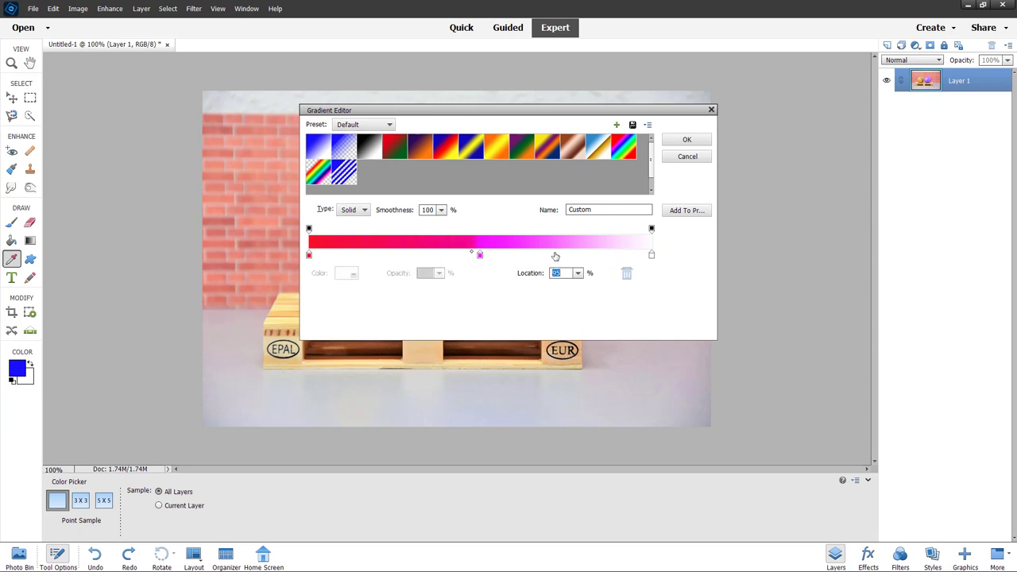
Step: Adjust the magenta-white blend and add an 85% opacity stop at 26%
left_click(555, 256)
left_click_drag(556, 255, 487, 255)
left_click(480, 255)
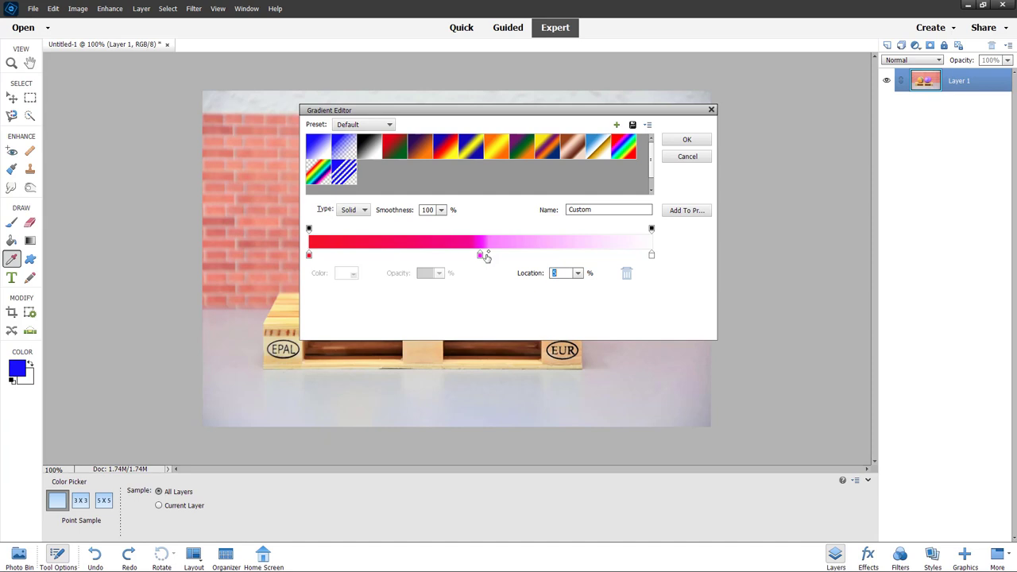
left_click(309, 230)
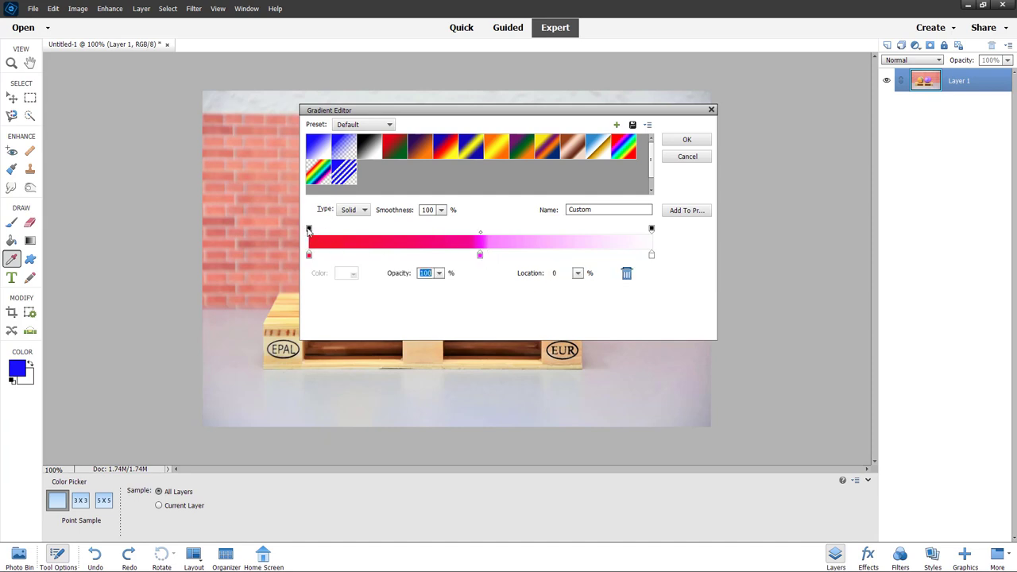
left_click(398, 231)
left_click(440, 273)
mouse_move(441, 286)
left_mouse_down()
mouse_move(415, 285)
mouse_move(434, 292)
left_mouse_up()
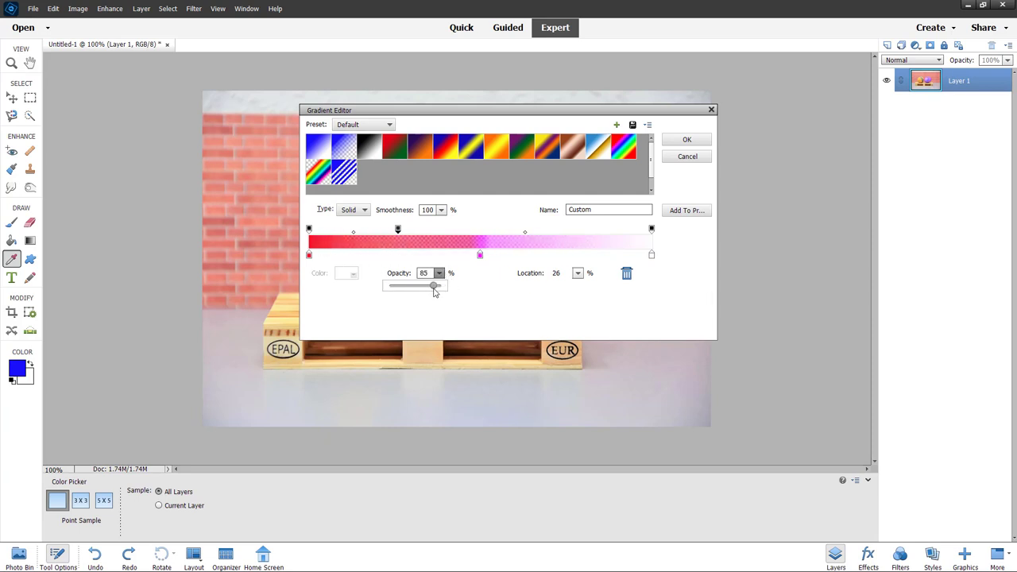
Step: Add a second opacity stop at 76% and adjust the transparency midpoints around both stops
left_click(570, 233)
left_click_drag(484, 232, 409, 231)
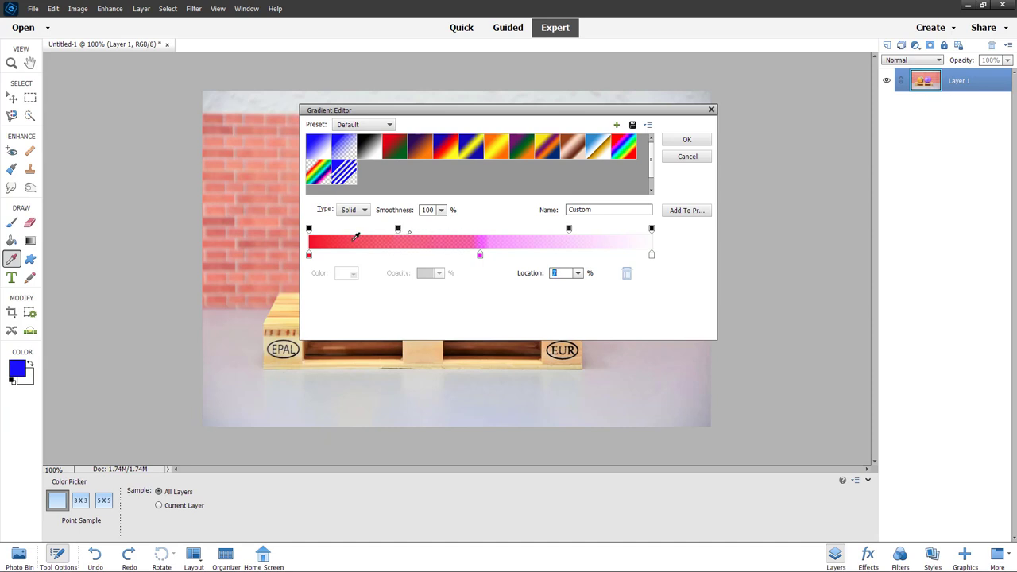
left_click(398, 228)
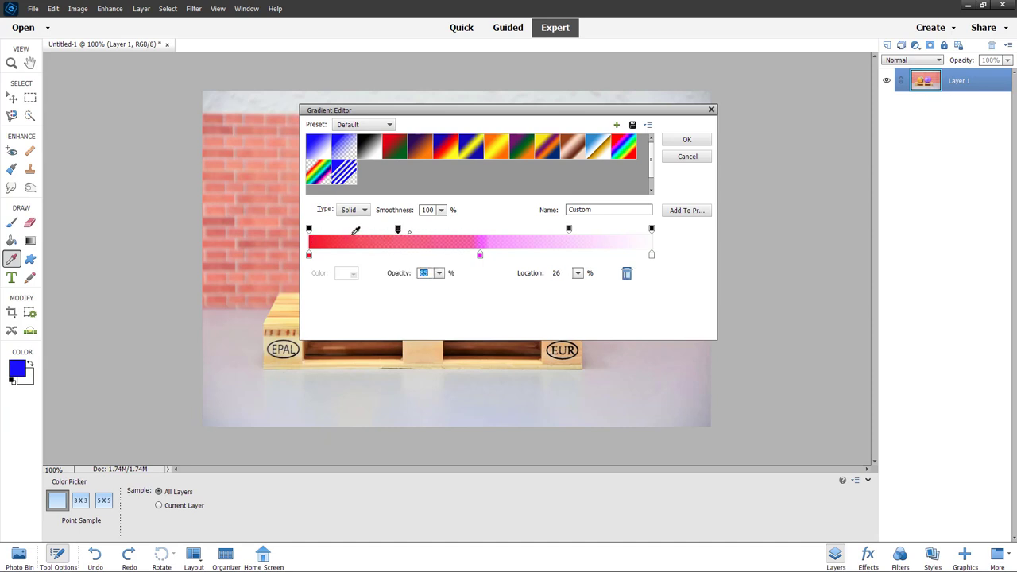
left_click_drag(353, 233, 389, 232)
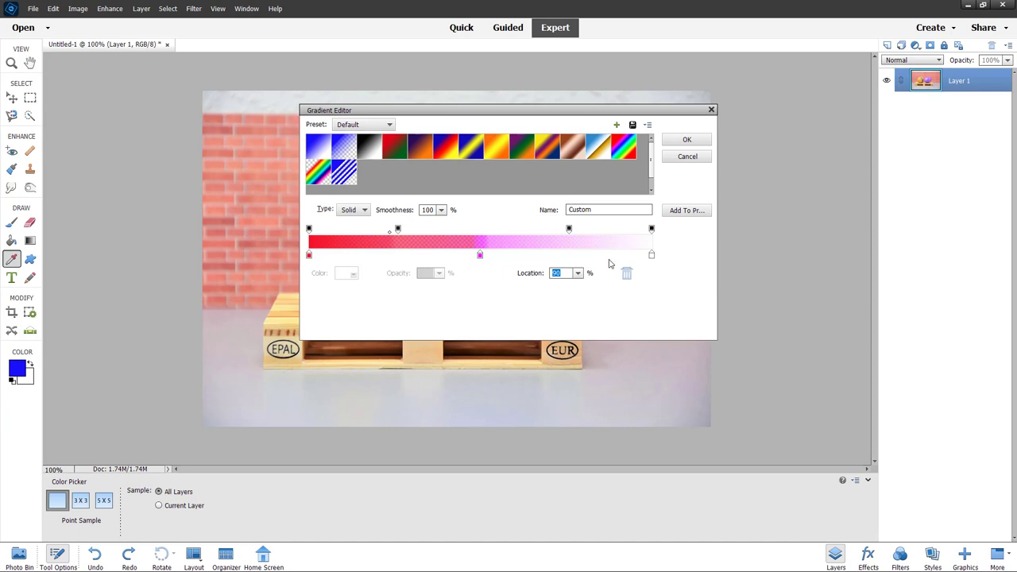
left_click(568, 228)
left_click_drag(610, 233, 581, 233)
Step: Save the gradient as the 'TutorTube' preset and draw it as a 100%-opacity diamond over the eggs
left_click(686, 209)
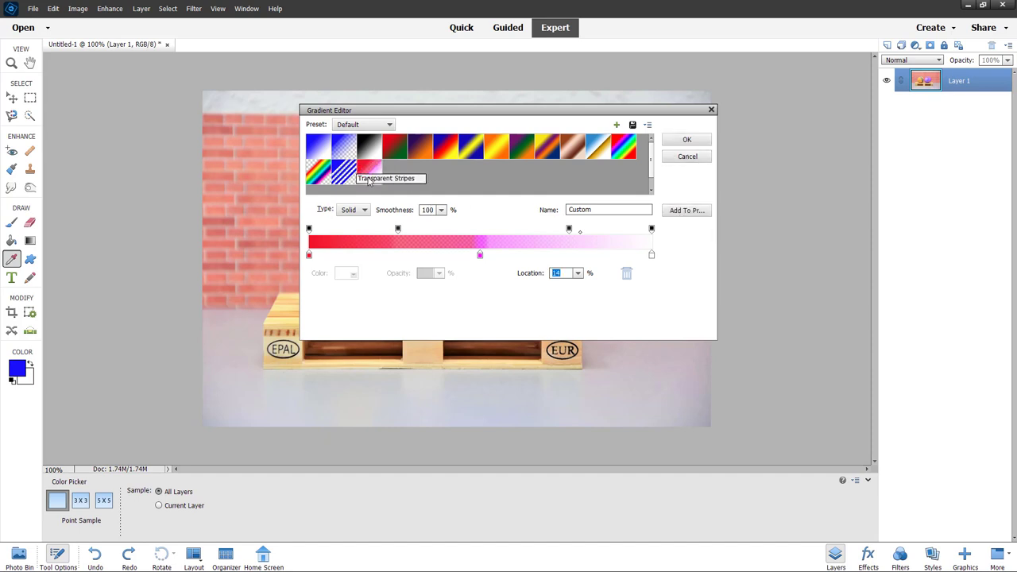
double_click(591, 209)
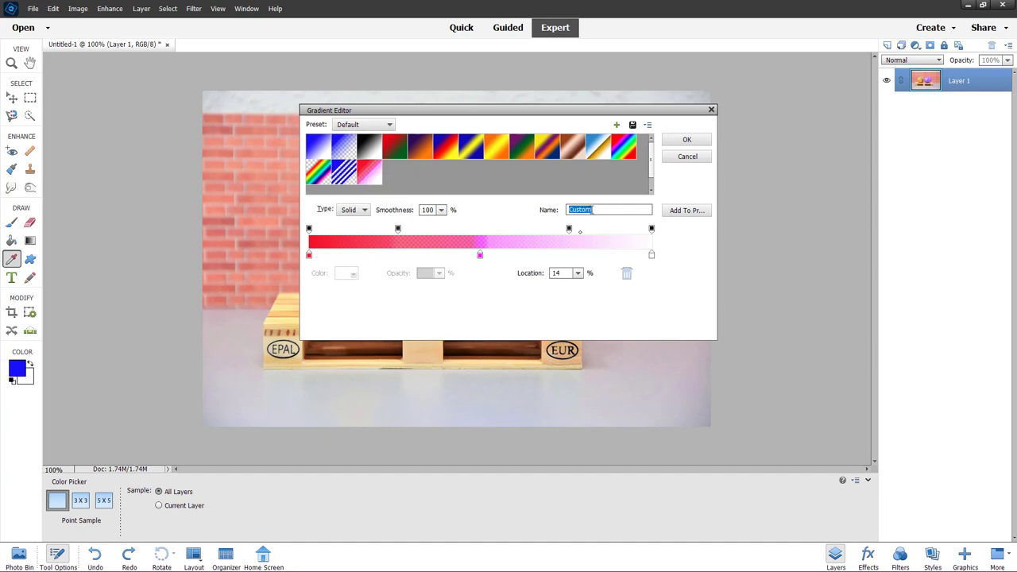
type("TutorTube")
left_click(685, 210)
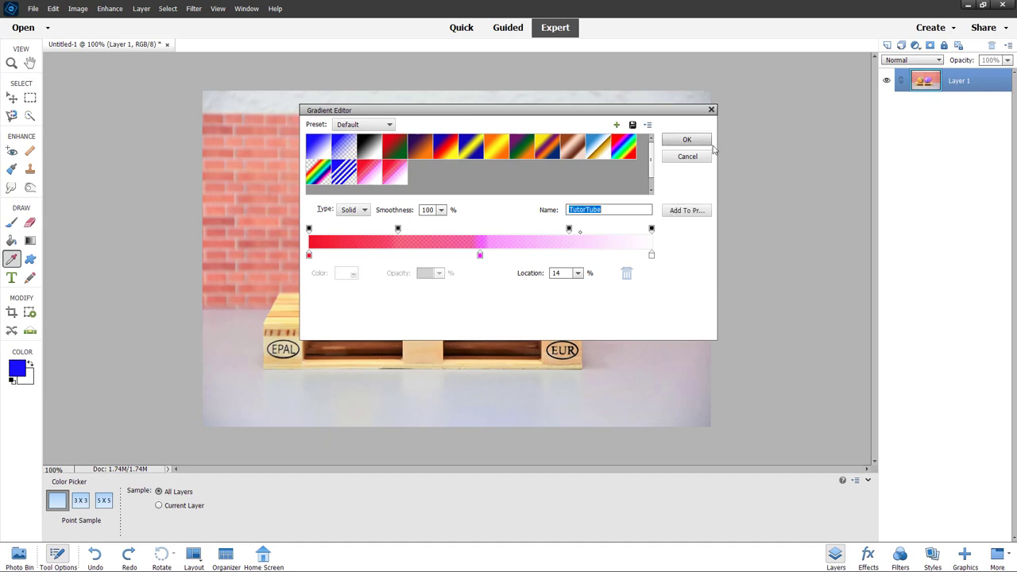
left_click(686, 140)
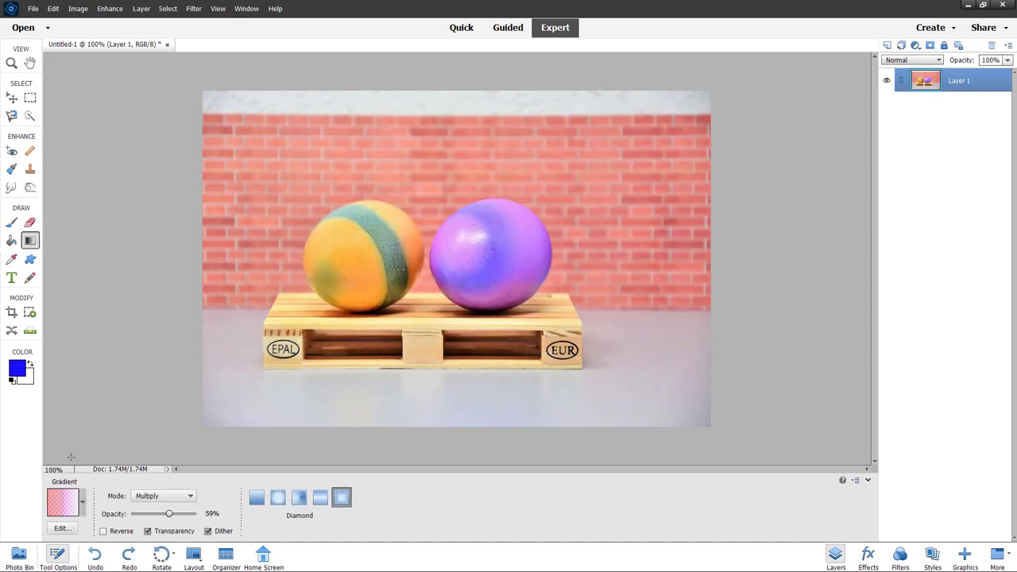
left_click_drag(169, 513, 199, 514)
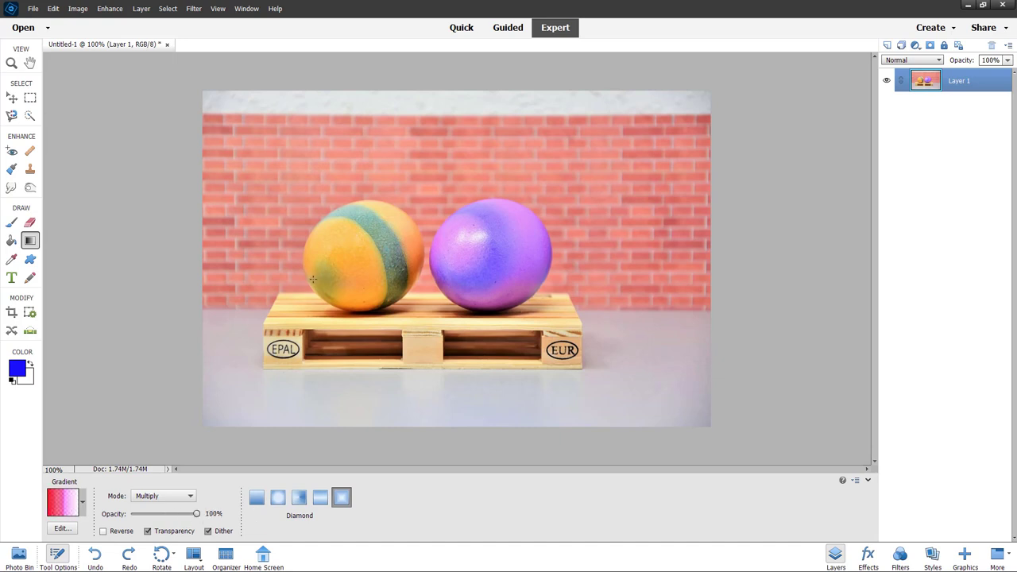
left_click_drag(417, 239, 681, 359)
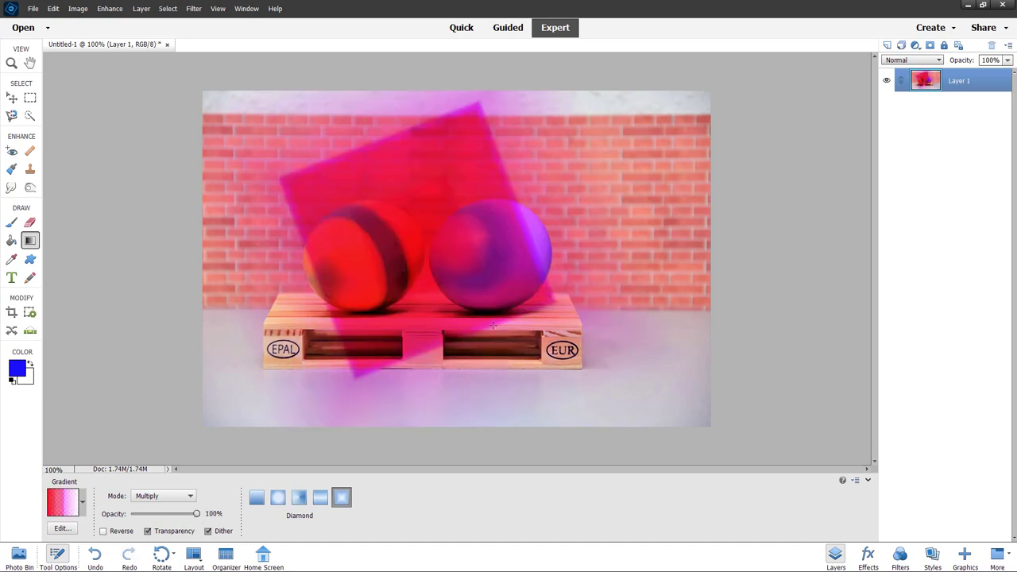